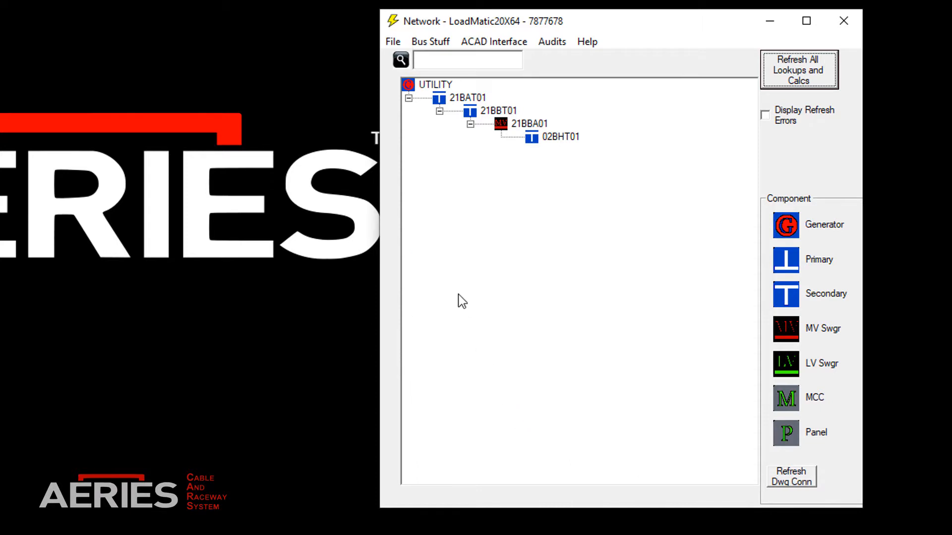
# Step: Add an LV switchgear under transformer 02BHT01 and connect five MCCs to it
pyautogui.click(430, 88)
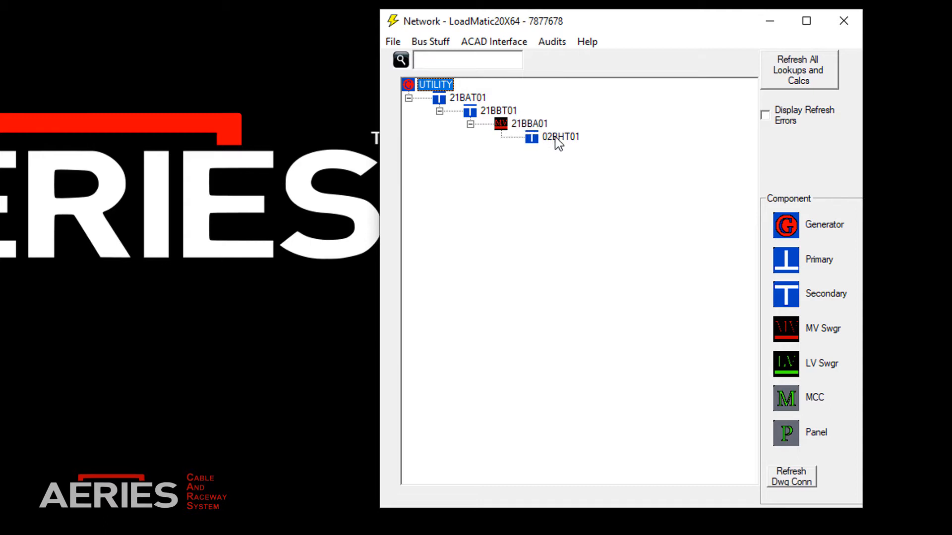
pyautogui.moveTo(786, 364); pyautogui.dragTo(568, 136)
pyautogui.moveTo(787, 394); pyautogui.dragTo(600, 150)
pyautogui.moveTo(786, 397); pyautogui.dragTo(615, 149)
pyautogui.moveTo(792, 396); pyautogui.dragTo(615, 149)
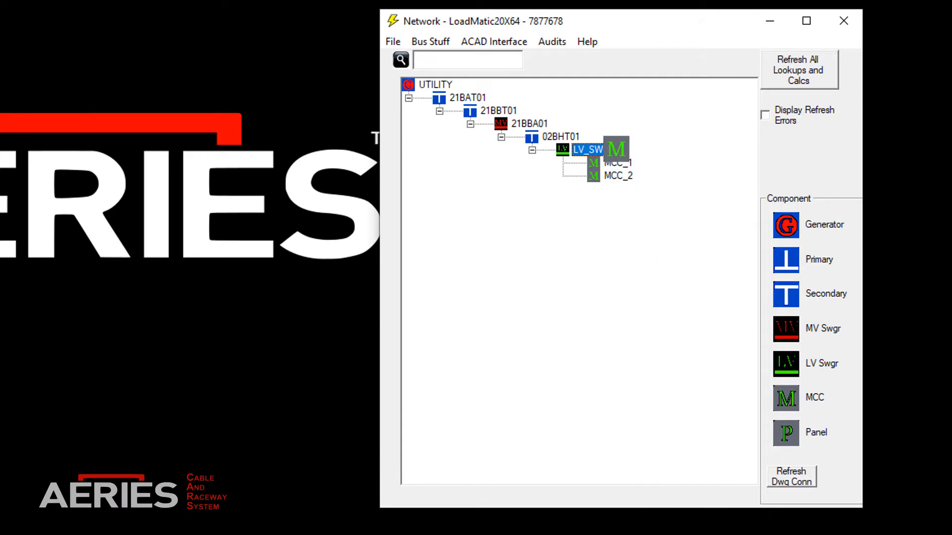
pyautogui.moveTo(787, 400); pyautogui.dragTo(617, 150)
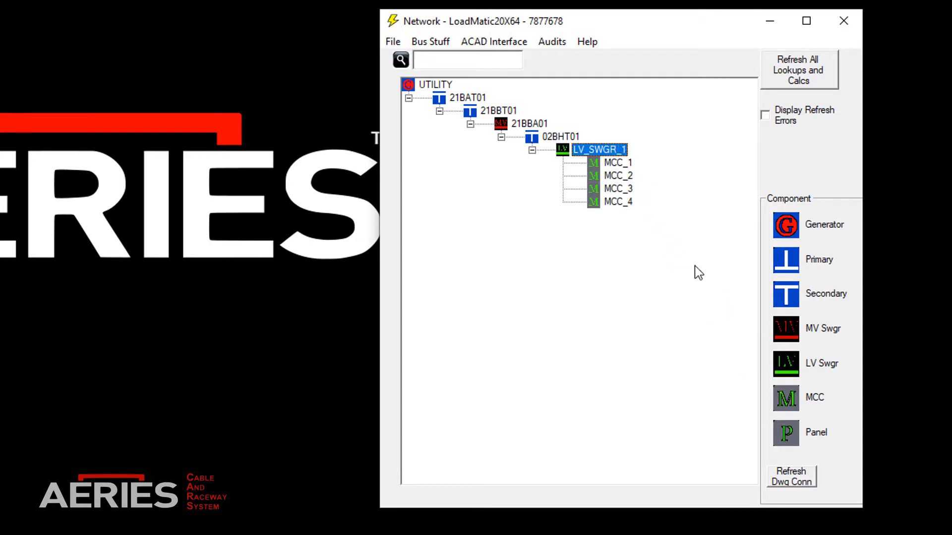
pyautogui.moveTo(787, 399); pyautogui.dragTo(599, 149)
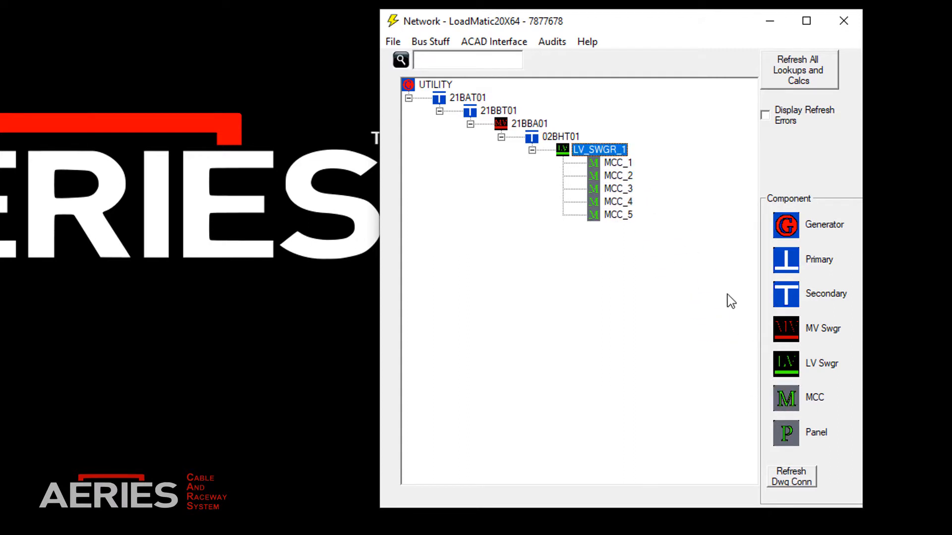
# Step: Add a panel and a generator under MCC_1, a second panel under that panel, and another panel under MCC_3
pyautogui.moveTo(786, 434); pyautogui.dragTo(617, 163)
pyautogui.moveTo(791, 432); pyautogui.dragTo(630, 215)
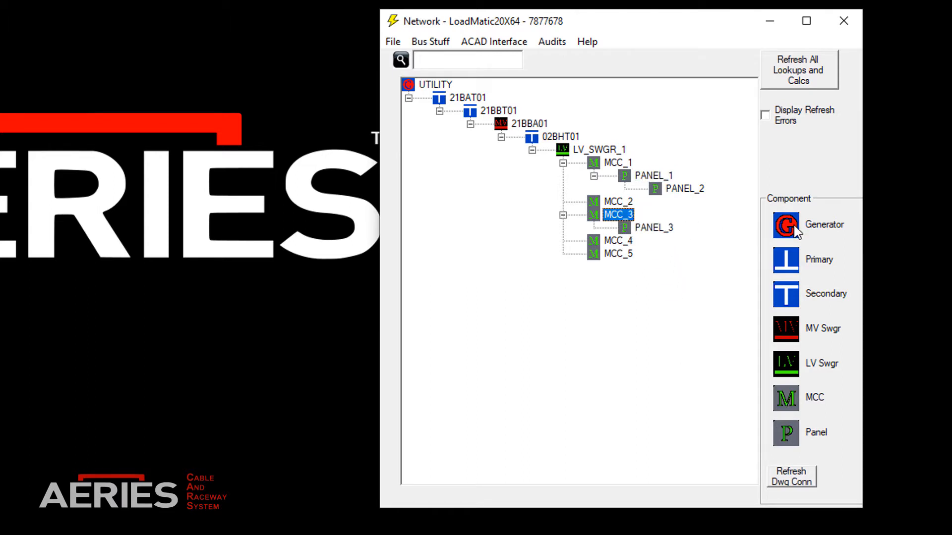
pyautogui.moveTo(793, 231); pyautogui.dragTo(624, 168)
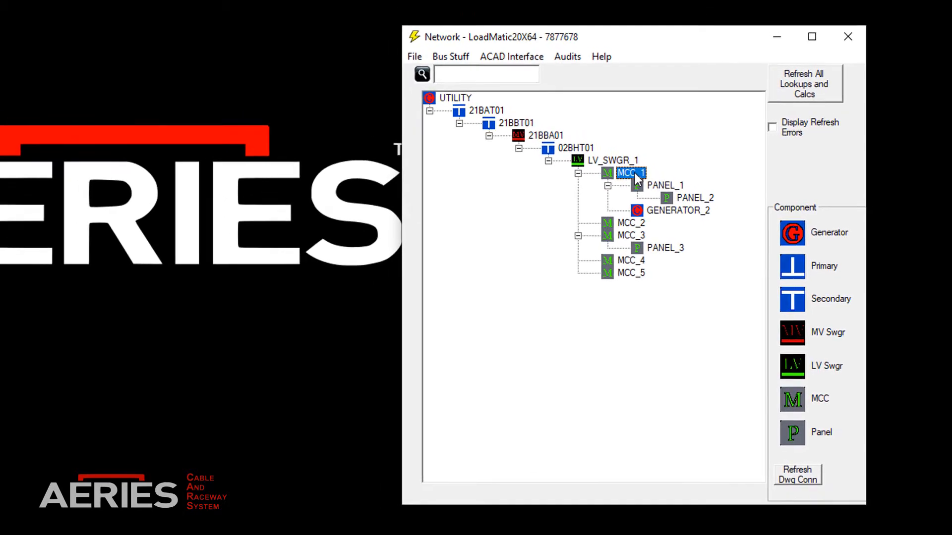
# Step: Tag the generator under MCC_1 as GENERATOR-STANDBY and describe it as "STANDBY GENERATOR FOR ESSENTIAL MCC"
pyautogui.rightClick(674, 219)
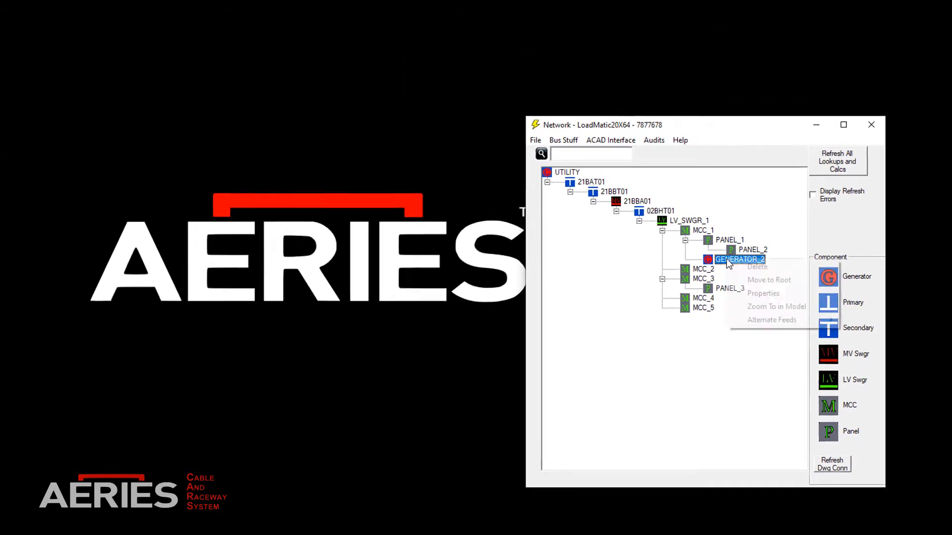
pyautogui.click(776, 303)
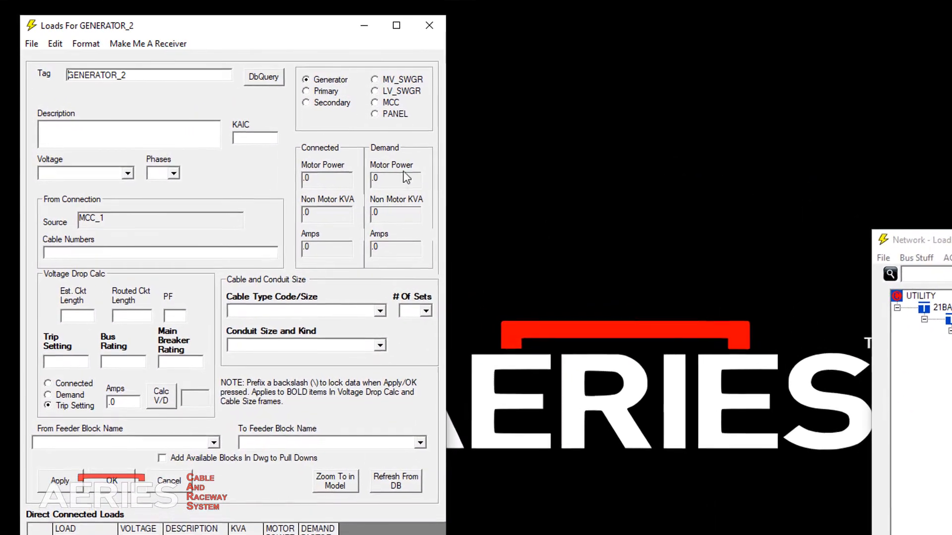
pyautogui.press('End')
pyautogui.press('BackSpace')
pyautogui.press('BackSpace')
pyautogui.press('BackSpace')
pyautogui.press('BackSpace')
pyautogui.press('BackSpace')
pyautogui.press('BackSpace')
pyautogui.press('BackSpace')
pyautogui.press('BackSpace')
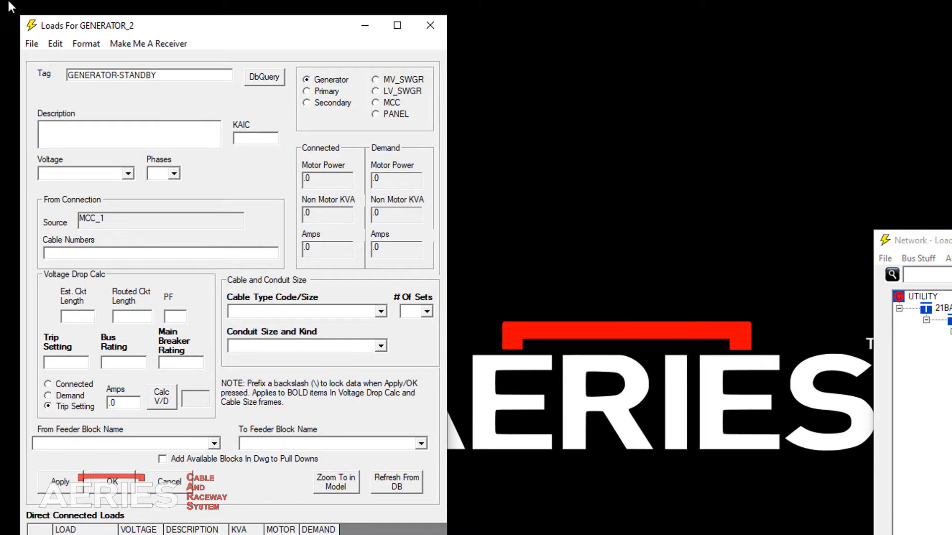
pyautogui.click(52, 131)
pyautogui.write('STANDBY GENERATOR FOR ESSENTIAL MCC')
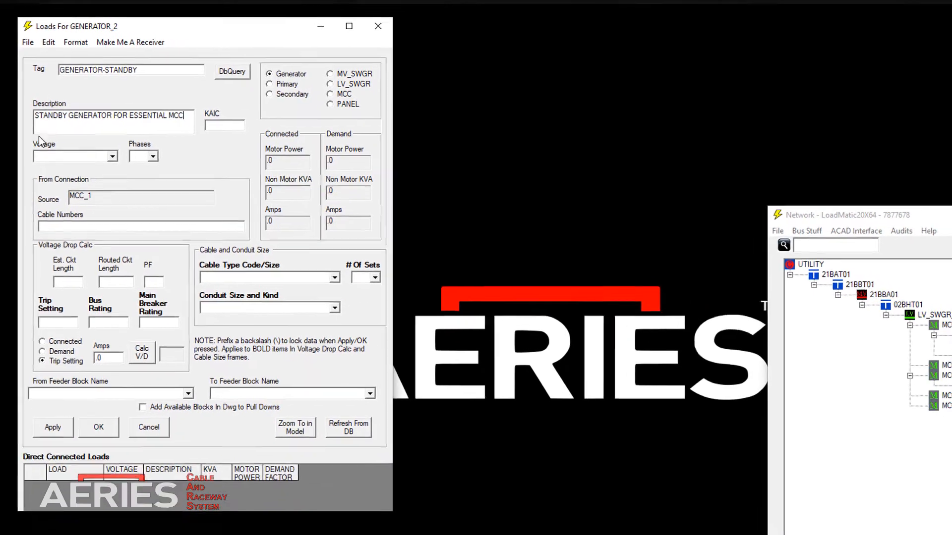
# Step: Set the standby generator's voltage to 480V and phases to 3, and save its properties
pyautogui.click(112, 157)
pyautogui.moveTo(112, 177); pyautogui.dragTo(109, 189)
pyautogui.click(55, 196)
pyautogui.click(153, 157)
pyautogui.click(143, 175)
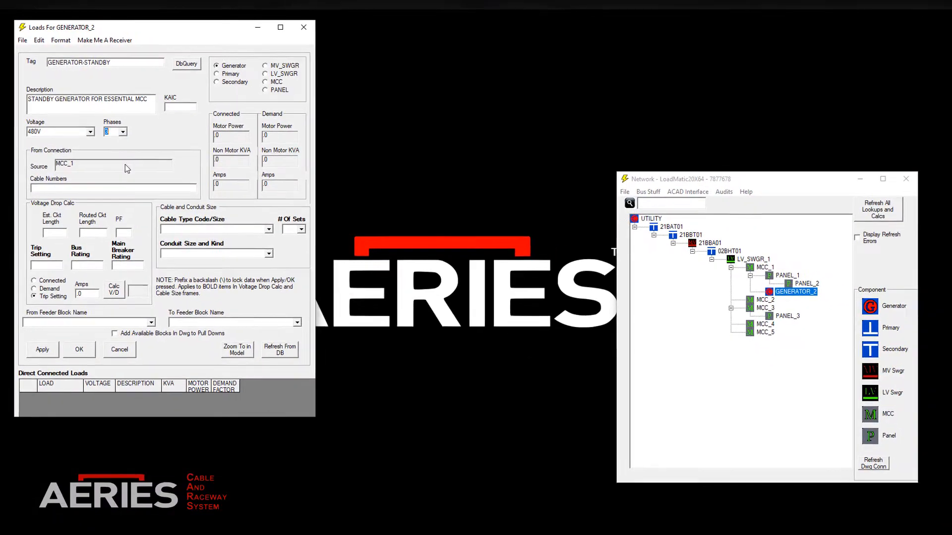
pyautogui.click(80, 345)
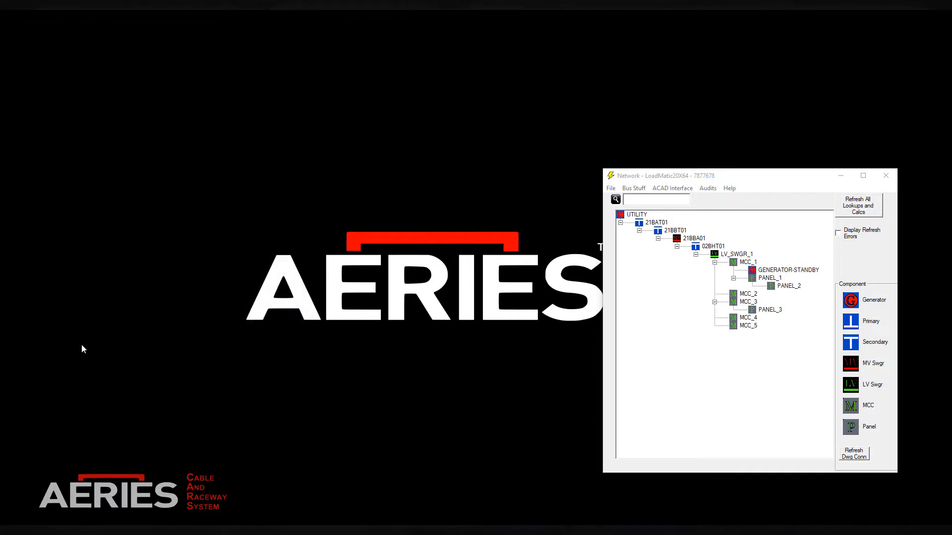
# Step: Switch to CMP, display the LM_NETWORK table and load its records from the database
pyautogui.click(697, 524)
pyautogui.click(484, 213)
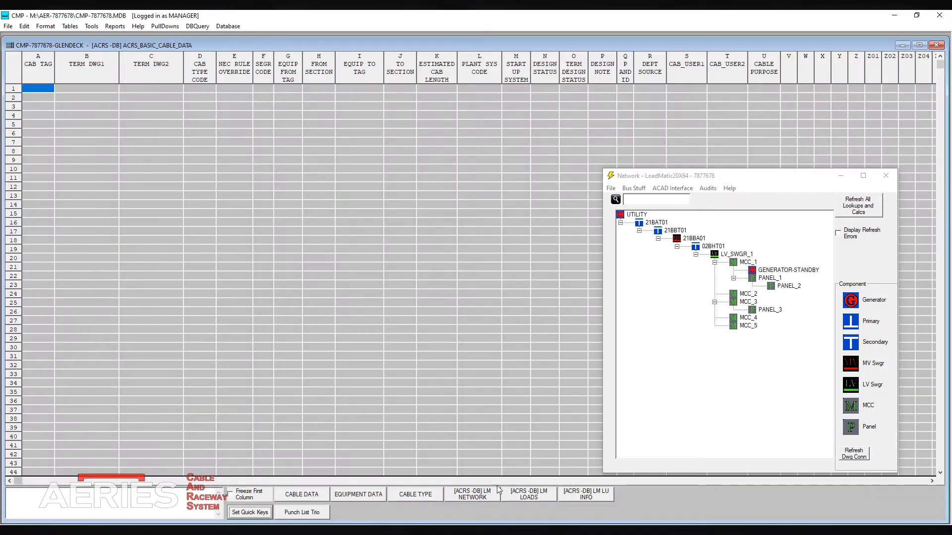
pyautogui.click(490, 493)
pyautogui.click(227, 25)
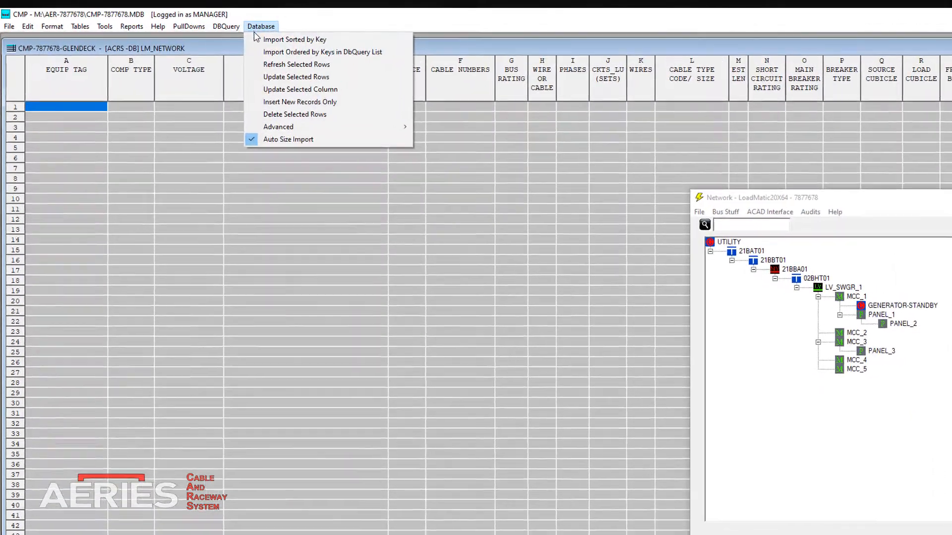
pyautogui.click(278, 40)
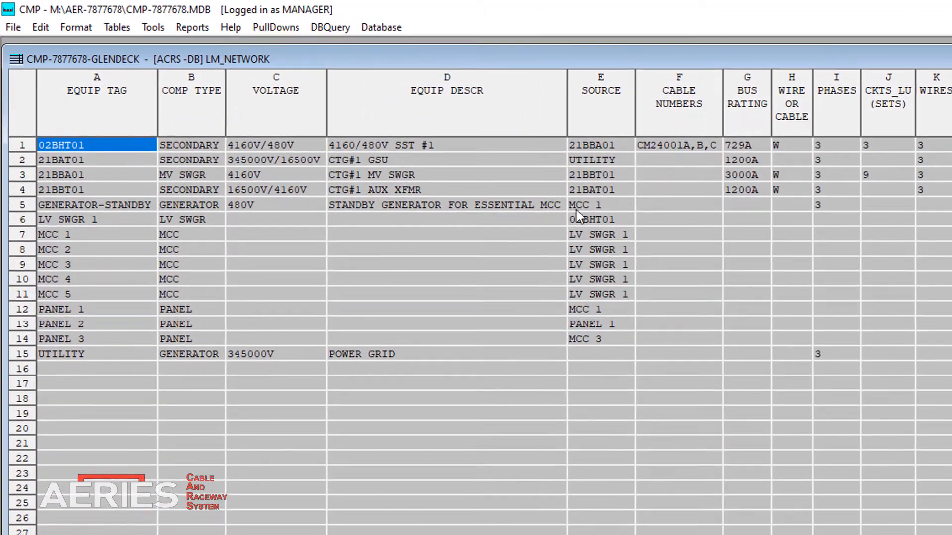
# Step: Set the bus rating to 4000A for LV SWGR 1 and to 600A for MCC 1, MCC 2 and MCC 3
pyautogui.click(768, 221)
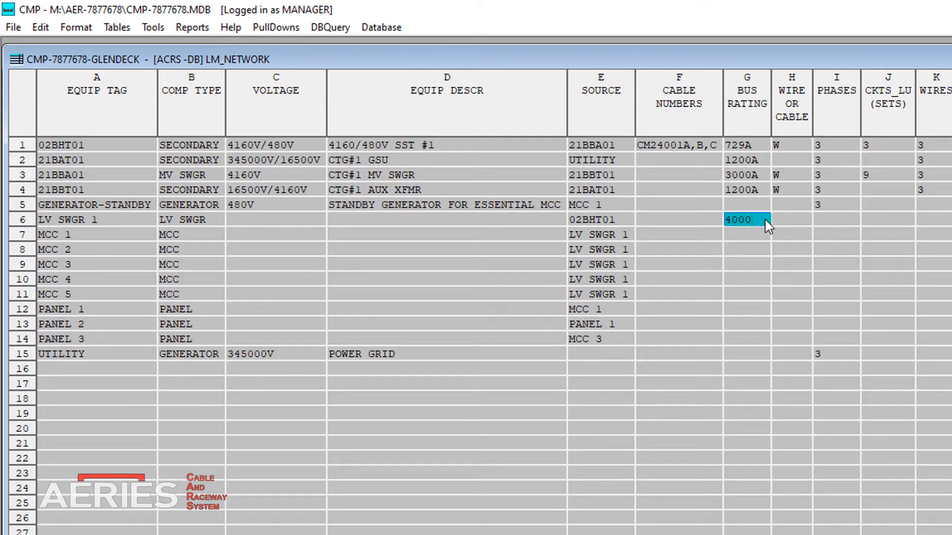
pyautogui.write('4000A')
pyautogui.press('Return')
pyautogui.write('600A')
pyautogui.press('Return')
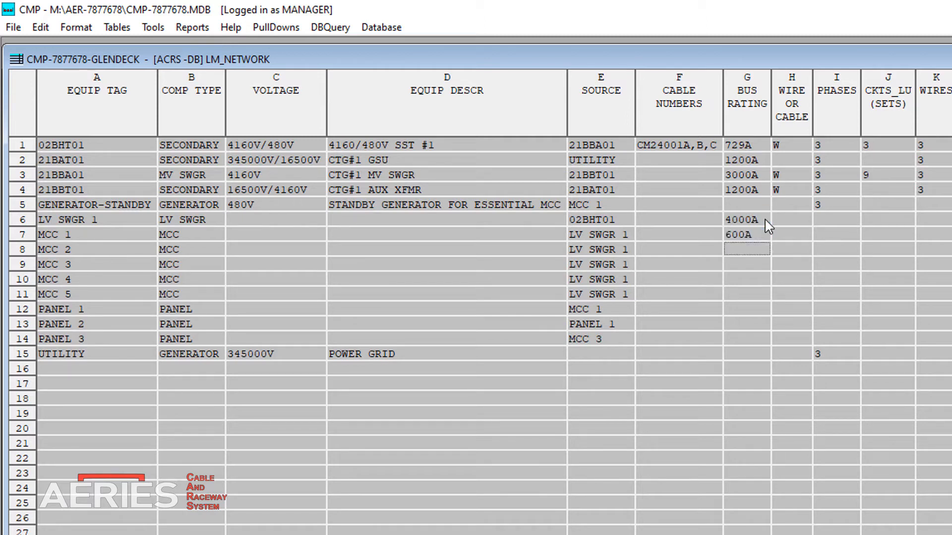
pyautogui.moveTo(751, 235); pyautogui.dragTo(754, 265)
pyautogui.rightClick(754, 266)
pyautogui.click(818, 333)
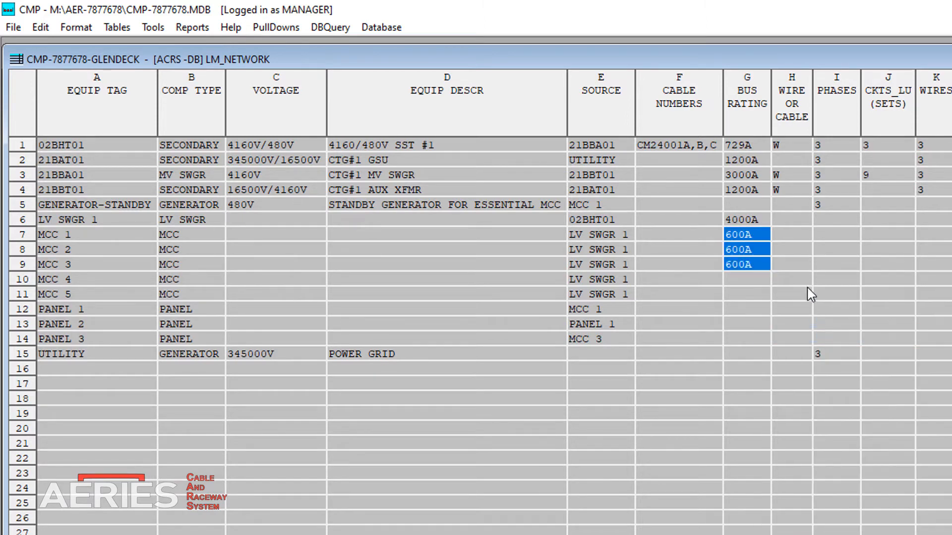
# Step: For LV SWGR 1, set wire or cable to W, phases to 3 and the short circuit rating to 85KA
pyautogui.click(803, 221)
pyautogui.write('W')
pyautogui.click(803, 236)
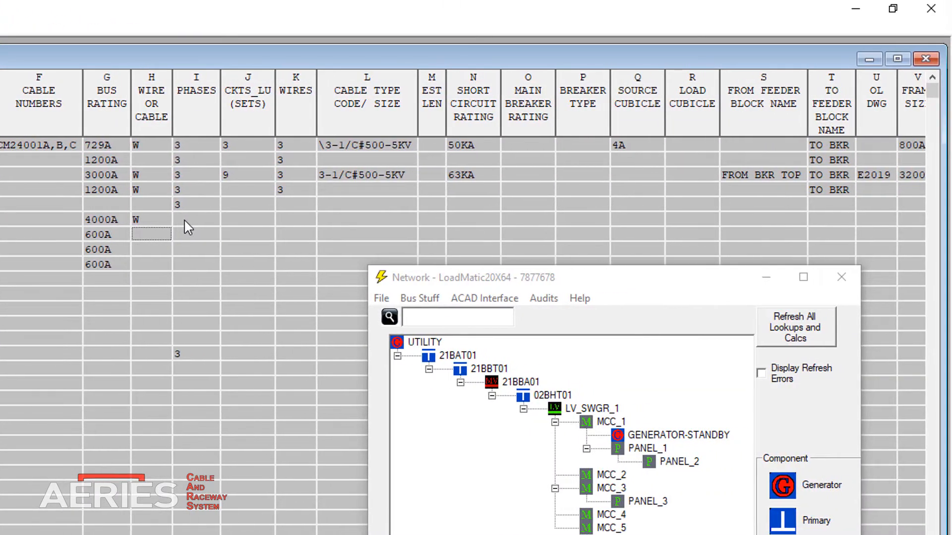
pyautogui.click(207, 219)
pyautogui.write('3')
pyautogui.click(465, 224)
pyautogui.write('85ka')
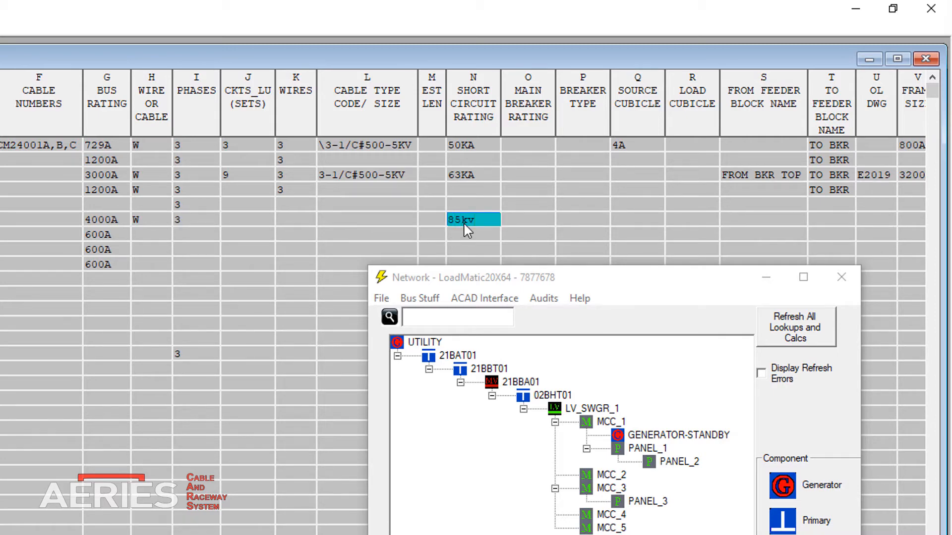
pyautogui.press('Return')
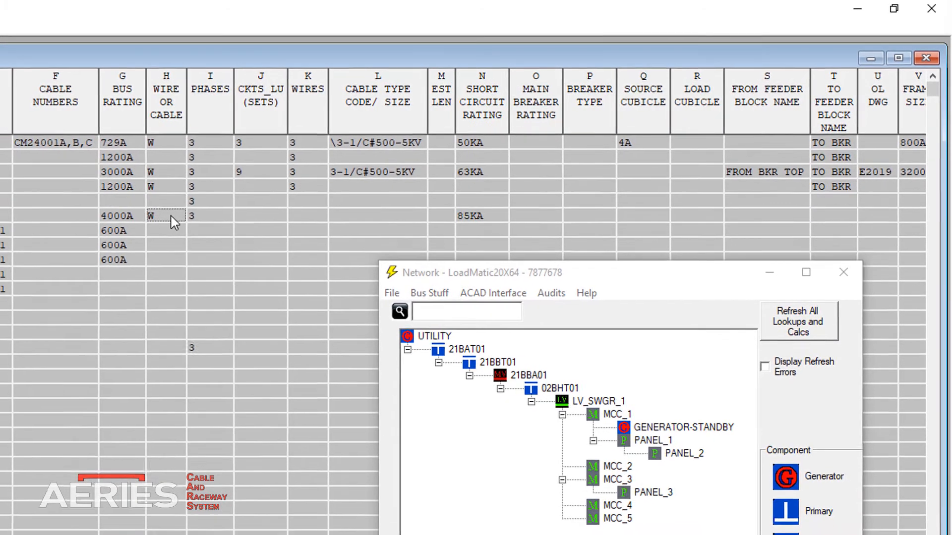
# Step: Copy LV SWGR 1's wire-or-cable and phases values down to MCC 1, MCC 2 and MCC 3
pyautogui.moveTo(161, 220); pyautogui.dragTo(190, 247)
pyautogui.rightClick(234, 232)
pyautogui.click(298, 310)
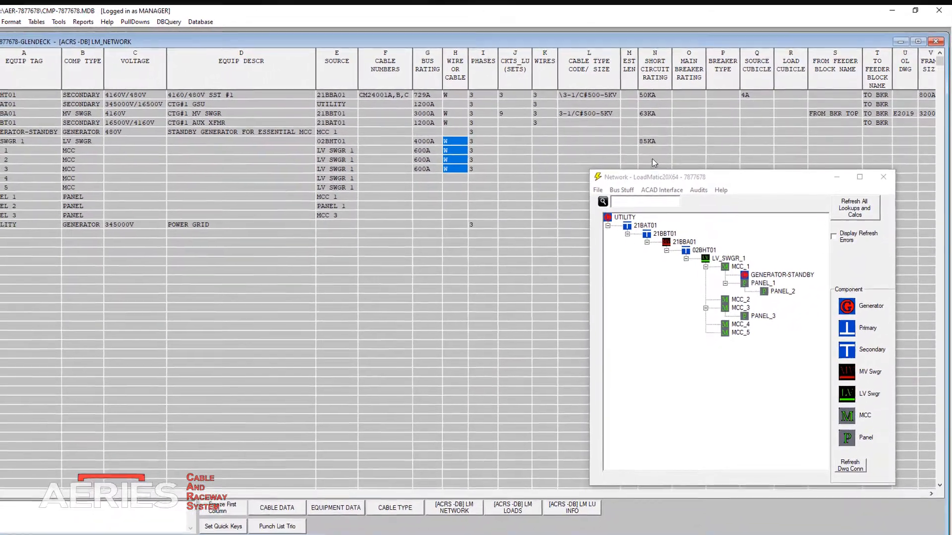
# Step: Set the short circuit rating of MCC 1 and MCC 2 to 100KA and MCC 1's to-feeder block name to TO_GEN_ATS
pyautogui.click(642, 158)
pyautogui.write('100KA')
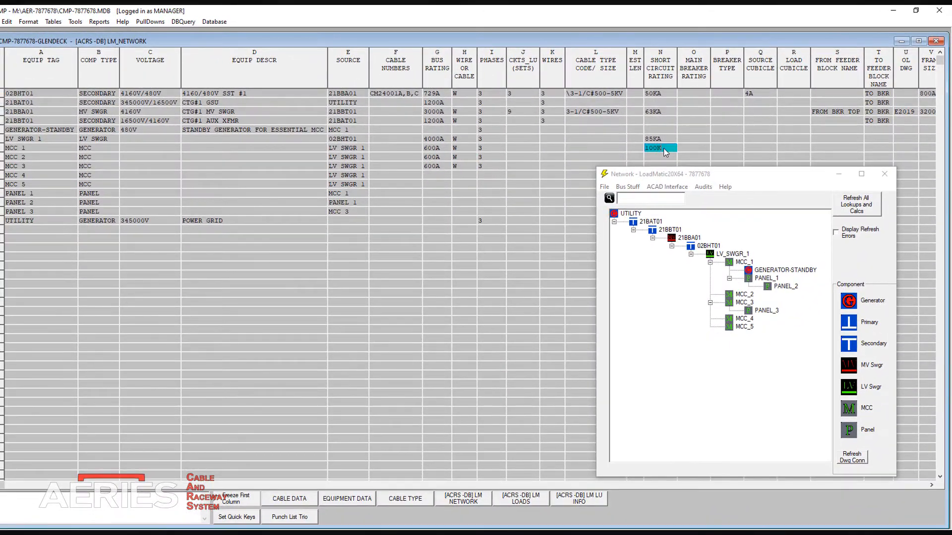
pyautogui.press('Return')
pyautogui.write('100KA')
pyautogui.press('Return')
pyautogui.doubleClick(839, 147)
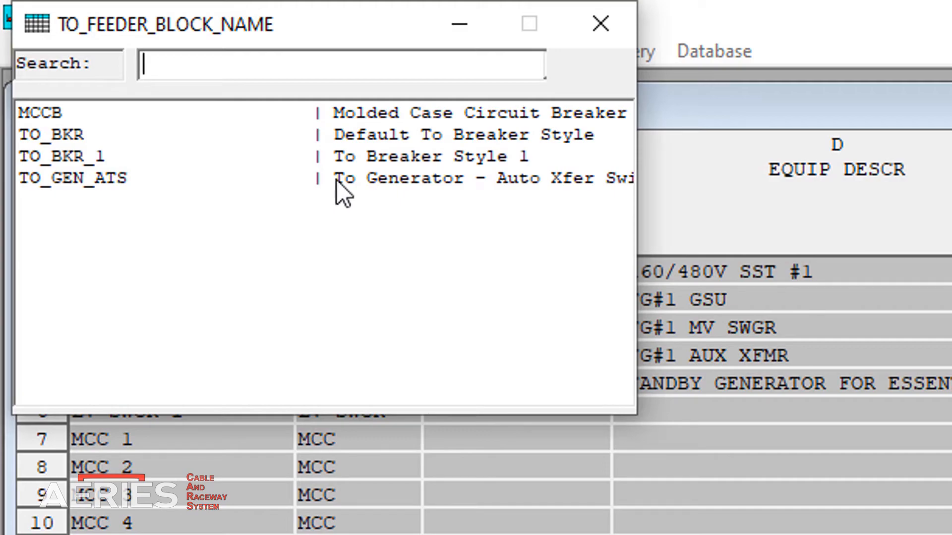
pyautogui.doubleClick(337, 180)
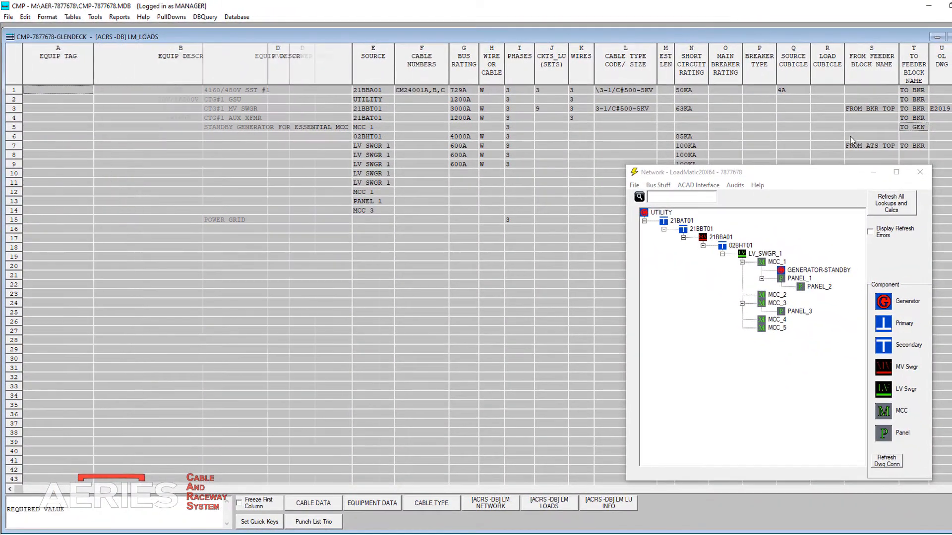
# Step: Display the LM_LOADS table and paste in the load records copied from the LM_LOADS Excel file
pyautogui.click(569, 503)
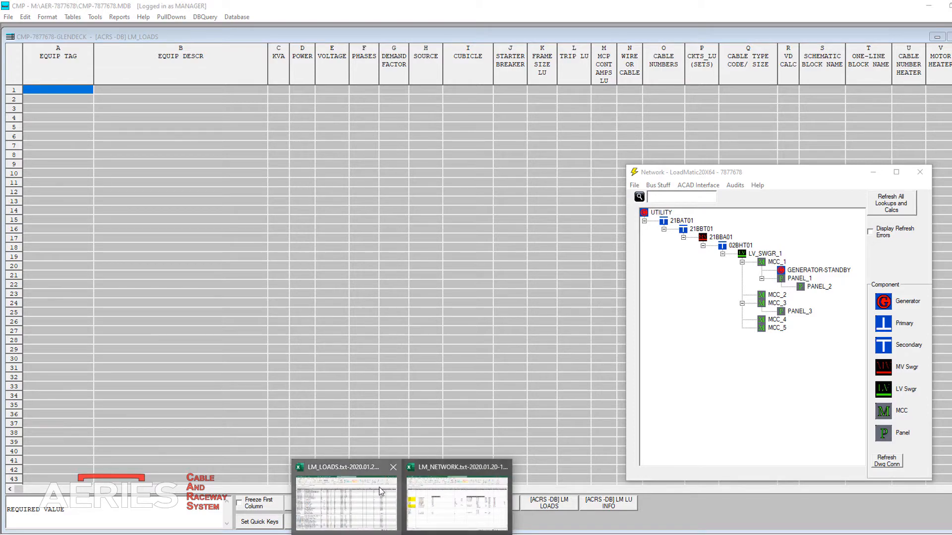
pyautogui.click(381, 490)
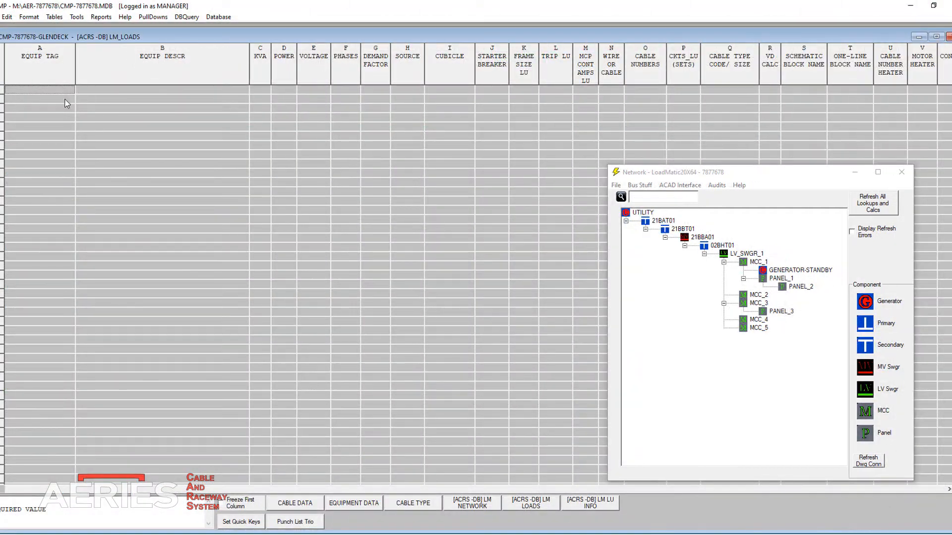
pyautogui.rightClick(56, 93)
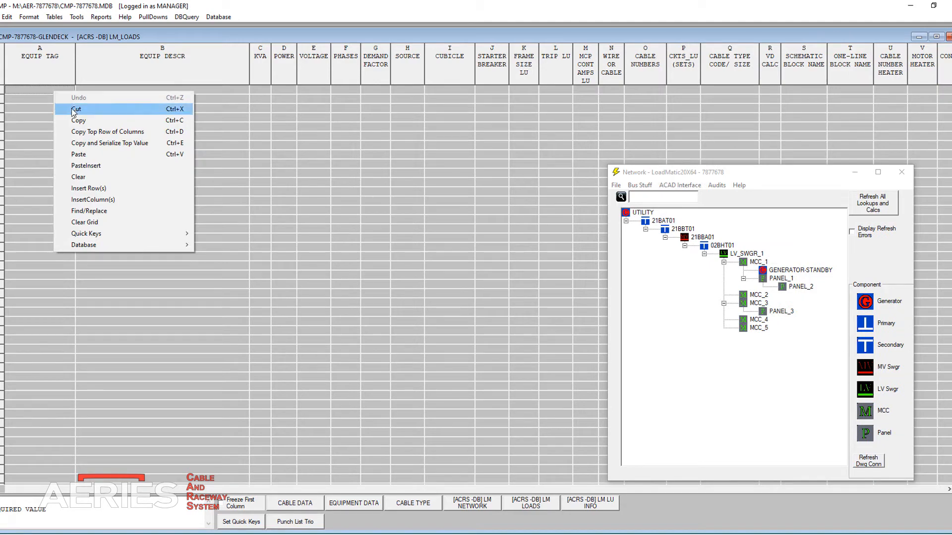
pyautogui.click(87, 156)
# Step: Review the tag, description, KVA, power, voltage, phases and demand factor columns of the pasted loads
pyautogui.click(42, 82)
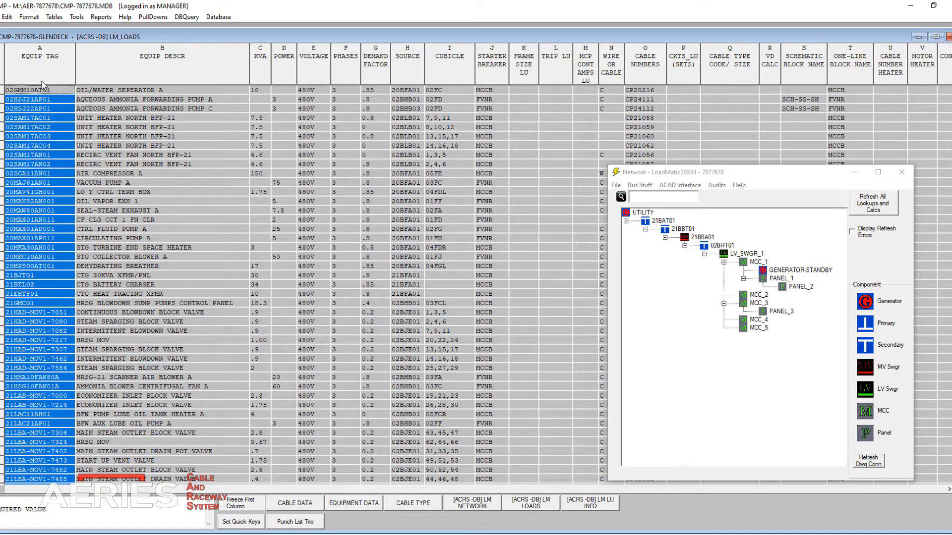
pyautogui.click(157, 79)
pyautogui.moveTo(266, 81); pyautogui.dragTo(283, 82)
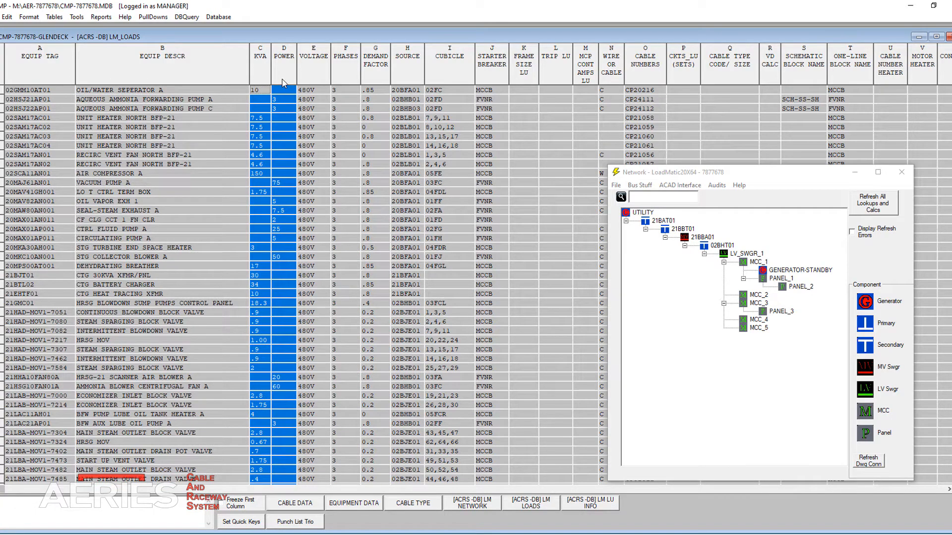
pyautogui.click(304, 80)
pyautogui.click(347, 75)
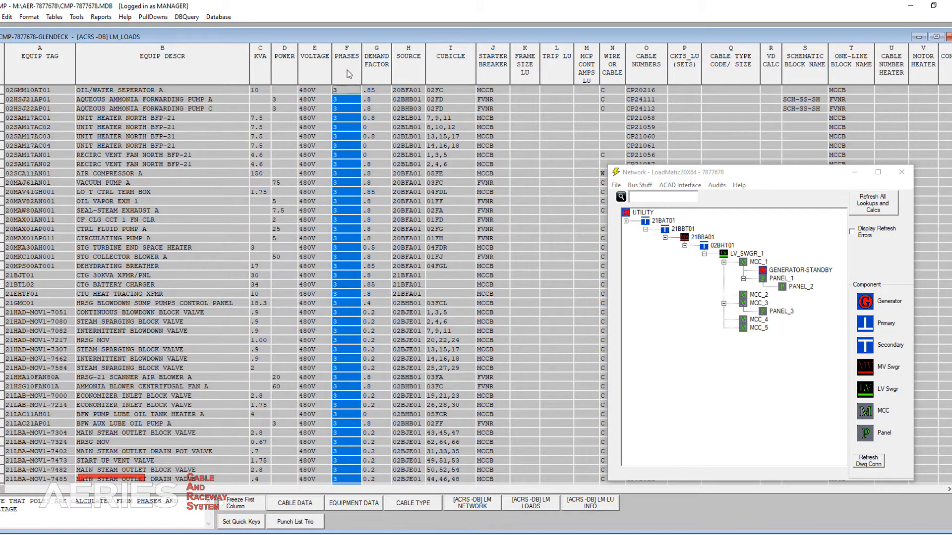
pyautogui.click(380, 71)
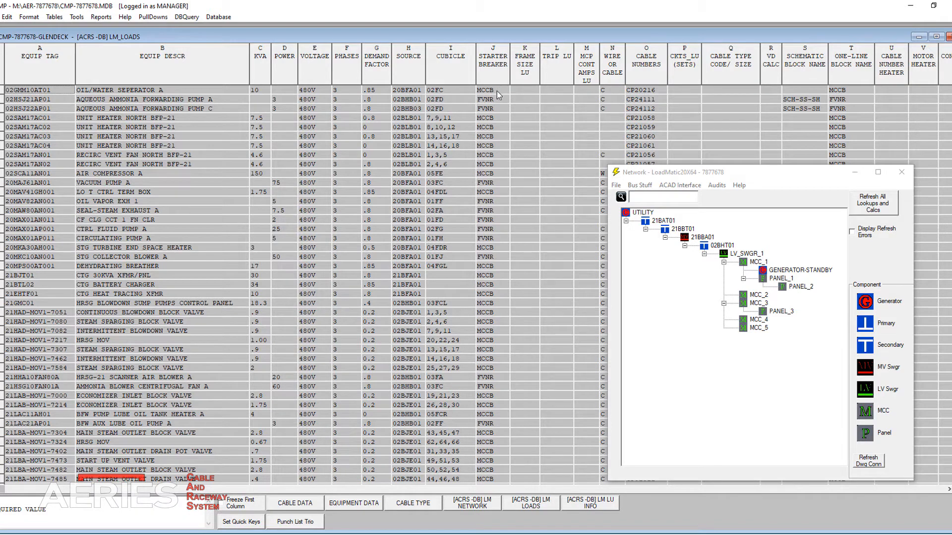
# Step: Pick MCCB as starter breaker for OIL/WATER SEPERATOR A and FVNR for AQUEOUS AMMONIA FORWARDING PUMP A, and select the starter breaker column
pyautogui.doubleClick(497, 91)
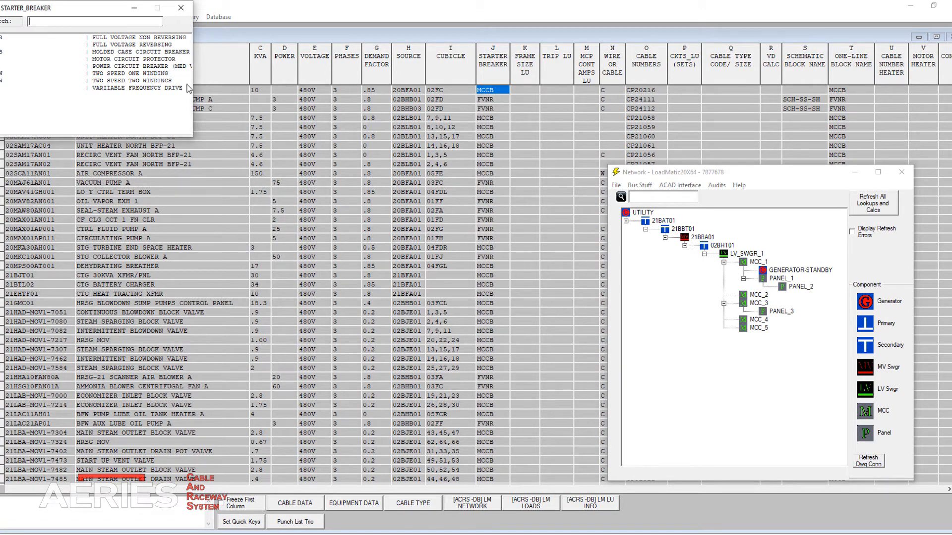
pyautogui.doubleClick(102, 54)
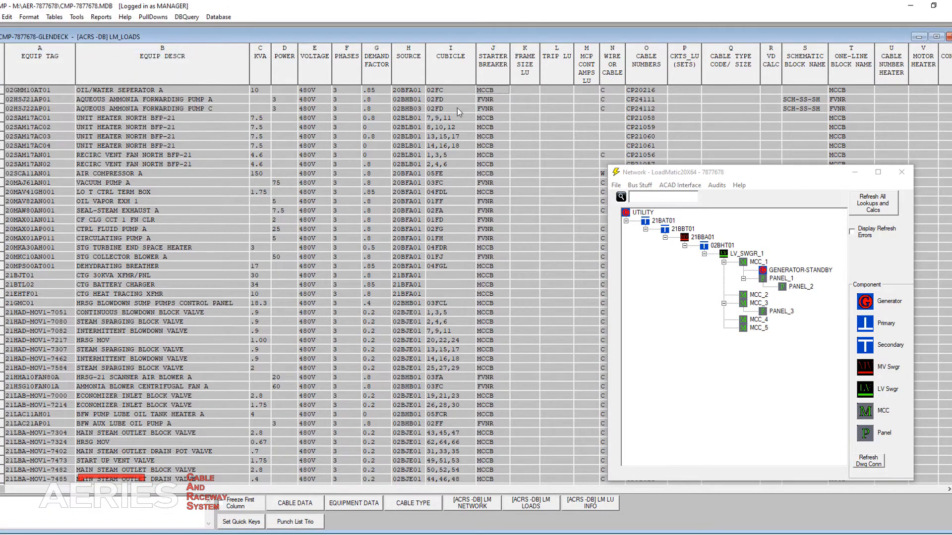
pyautogui.doubleClick(491, 99)
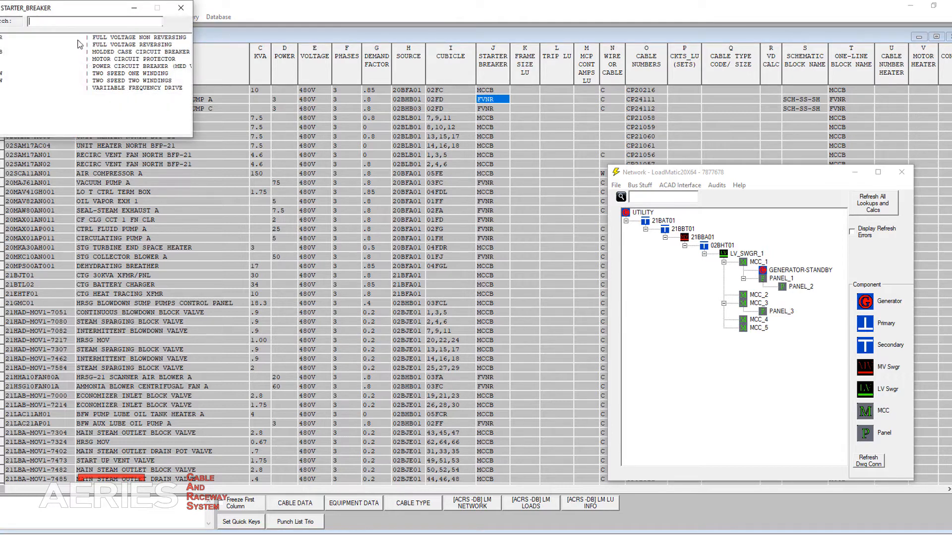
pyautogui.doubleClick(82, 37)
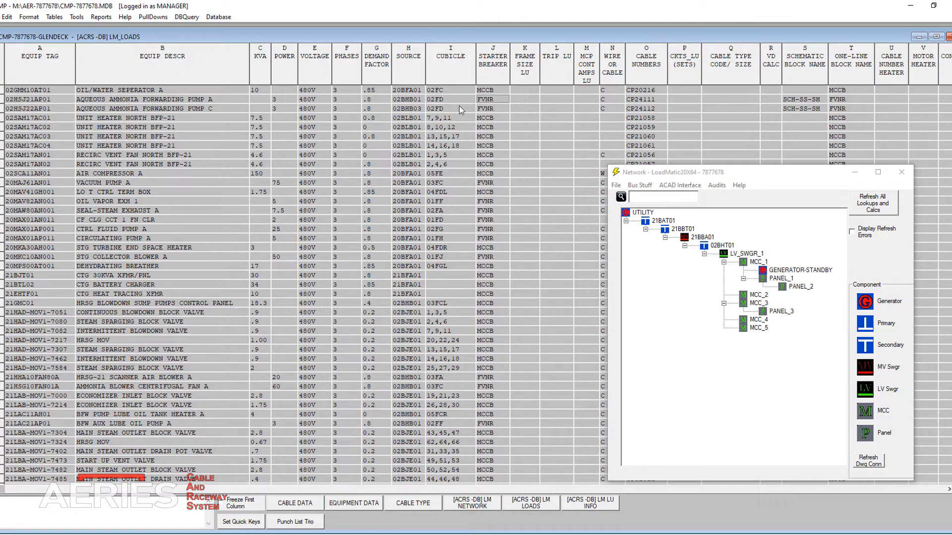
pyautogui.click(498, 73)
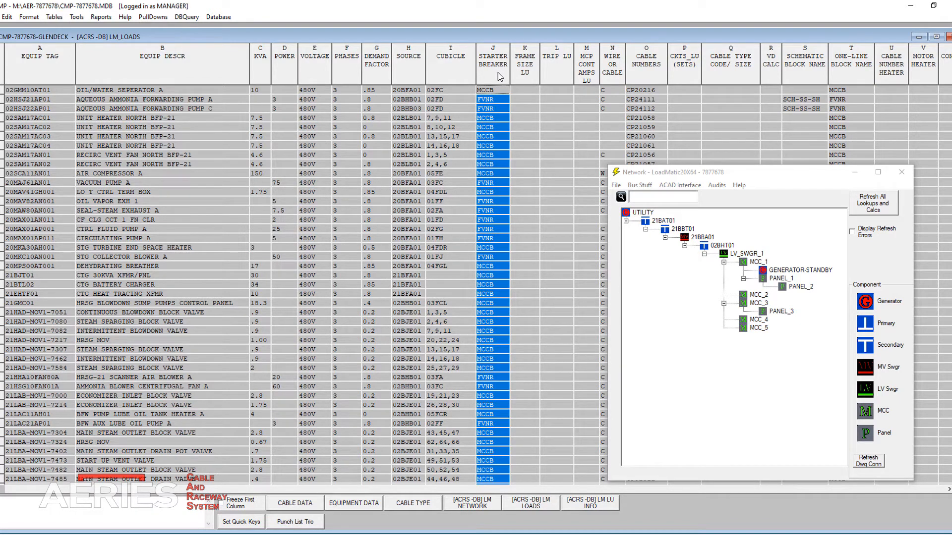
# Step: Minimize CMP, generate the load schedules in Excel from LoadMatic and export the network data to ETAP spreadsheets
pyautogui.click(910, 6)
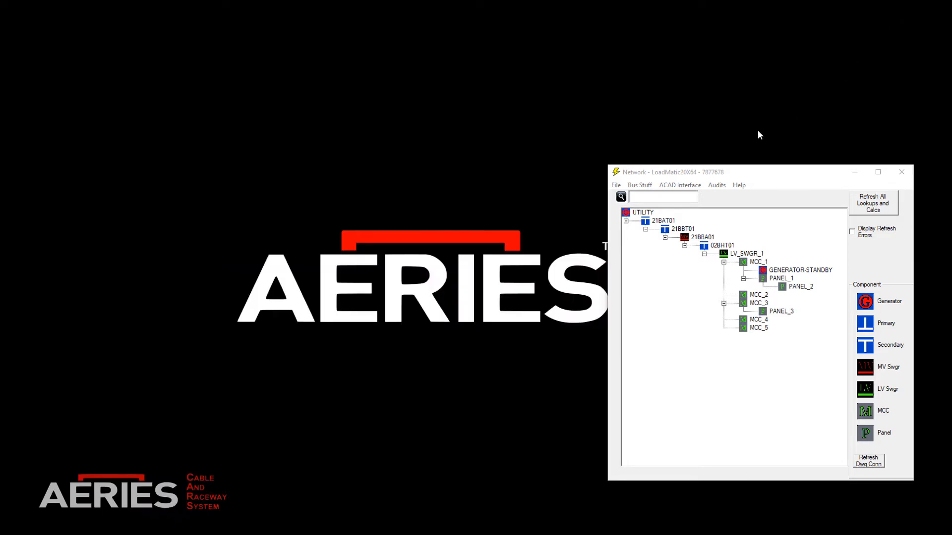
pyautogui.click(616, 187)
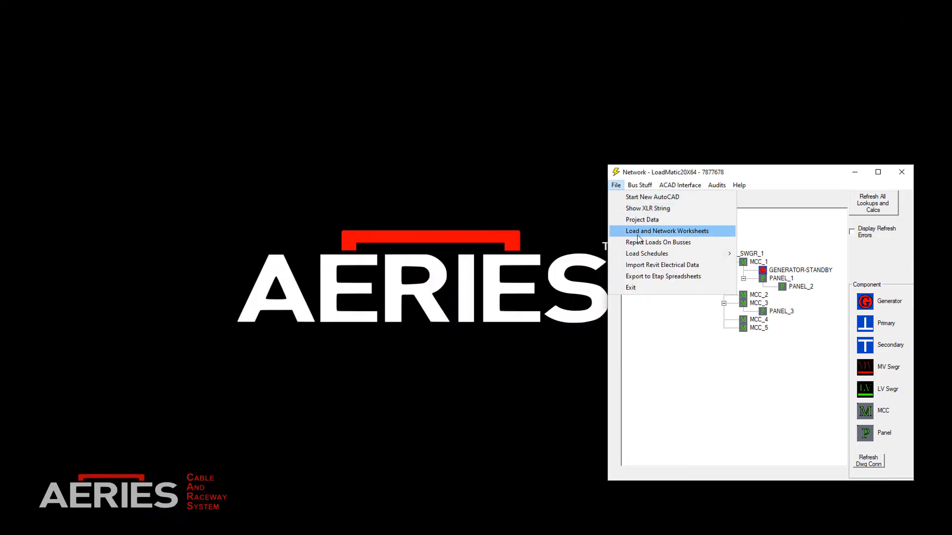
pyautogui.moveTo(701, 255)
pyautogui.click(758, 259)
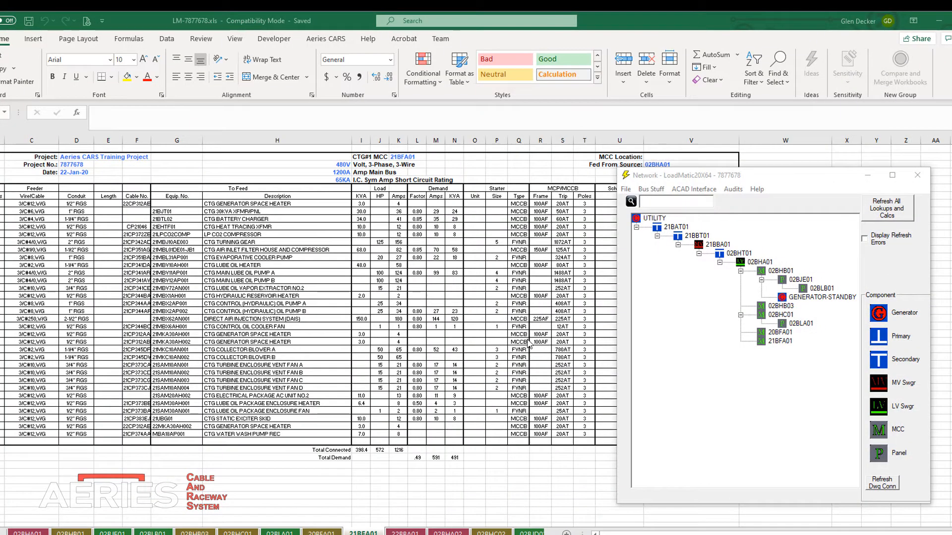
pyautogui.click(624, 190)
pyautogui.click(637, 287)
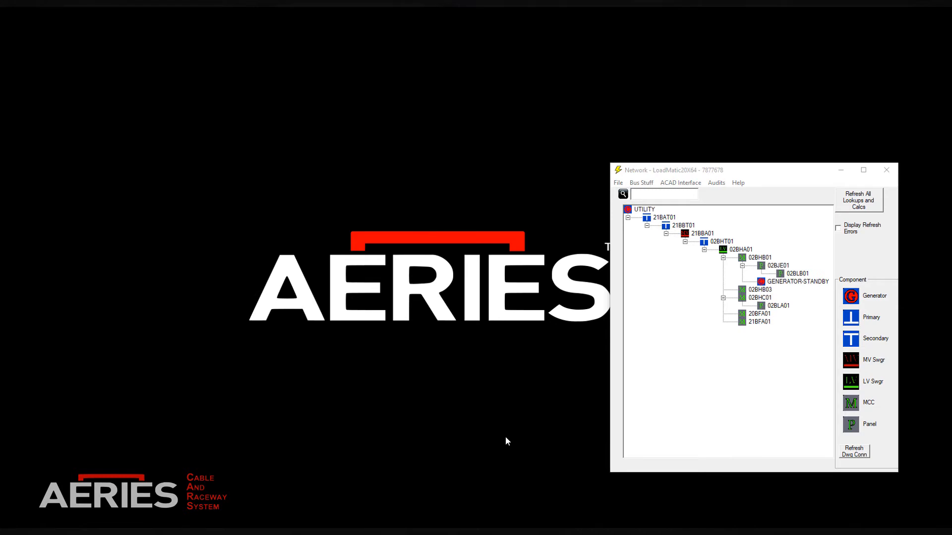
# Step: Refresh LoadMatic's drawing connection and draw the one-line diagrams of the busses in the AutoCAD drawing
pyautogui.click(852, 456)
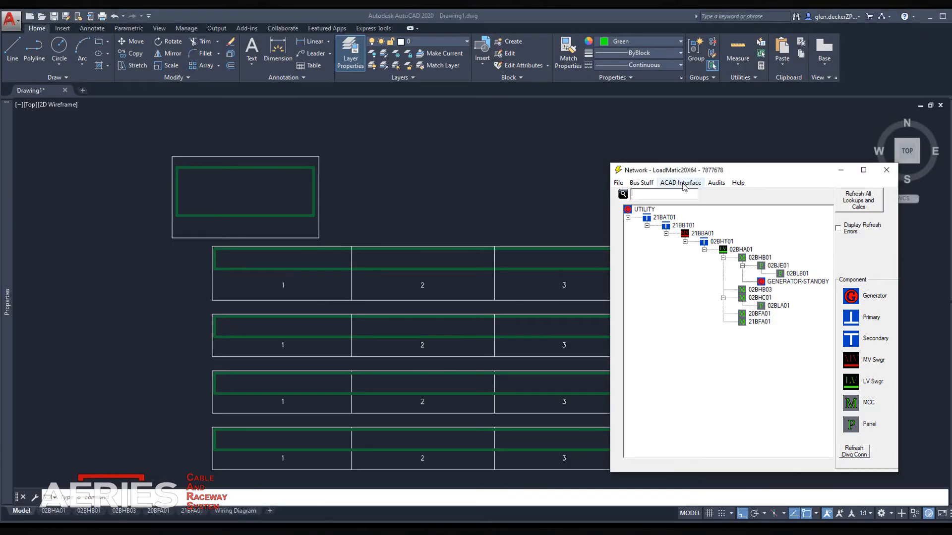
pyautogui.click(683, 184)
pyautogui.moveTo(694, 228)
pyautogui.click(825, 255)
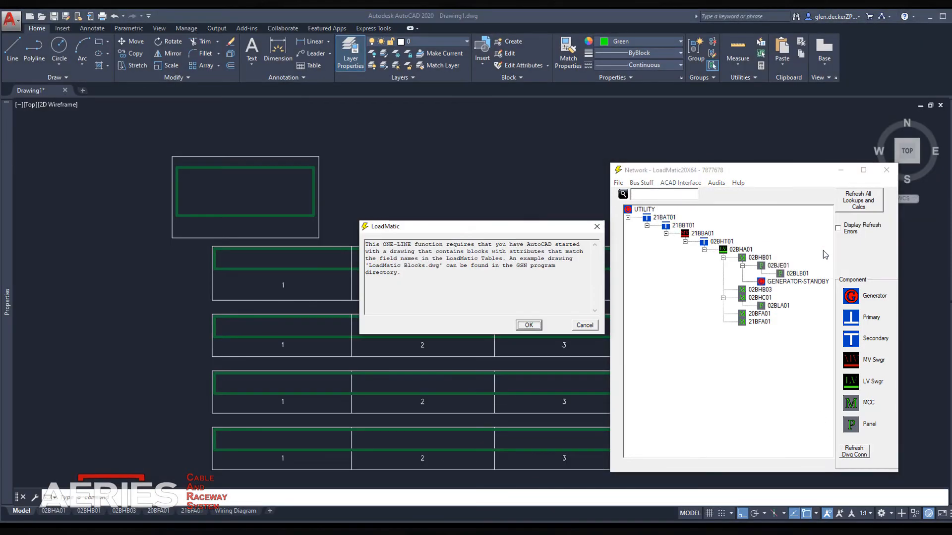
pyautogui.press('Return')
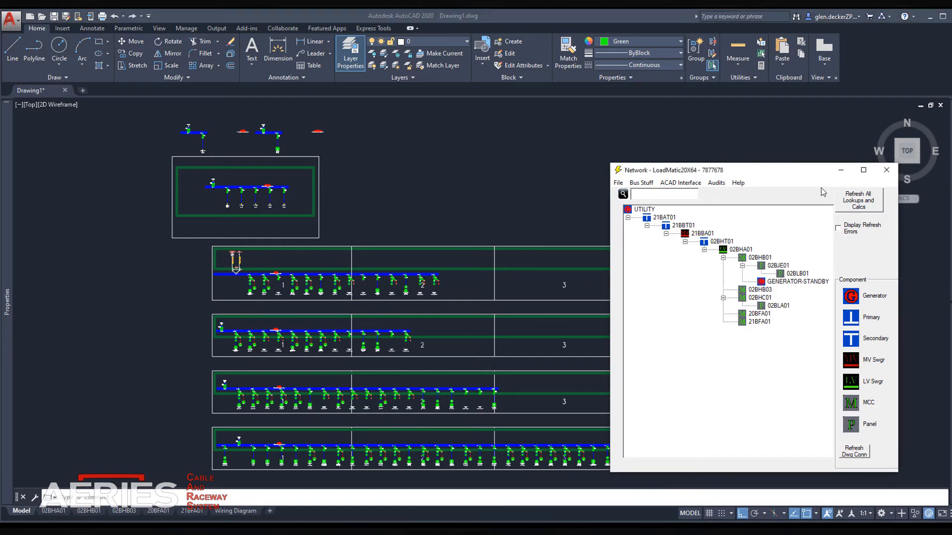
# Step: Examine the 02BHB01 one-line diagram up close, from the standby generator and transfer switch along its load feeders
pyautogui.click(841, 172)
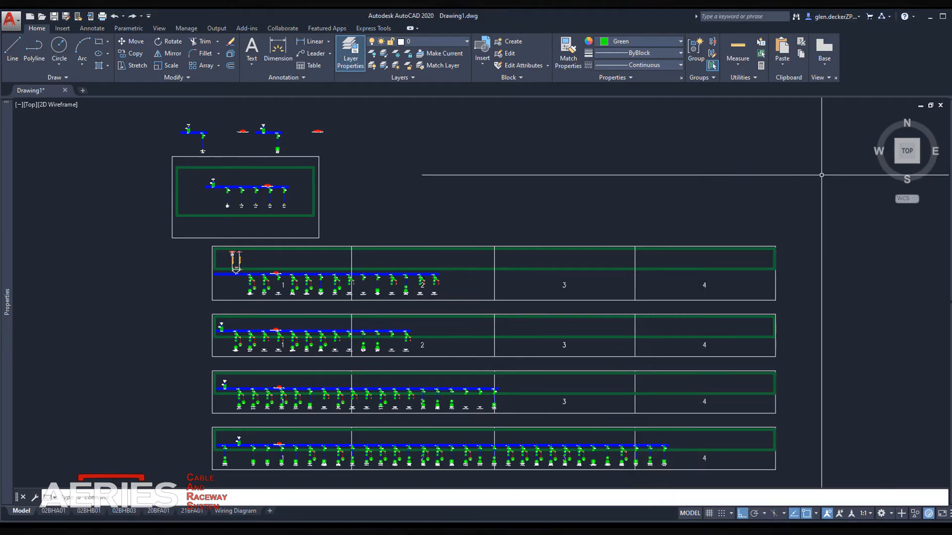
pyautogui.write('z')
pyautogui.press('Return')
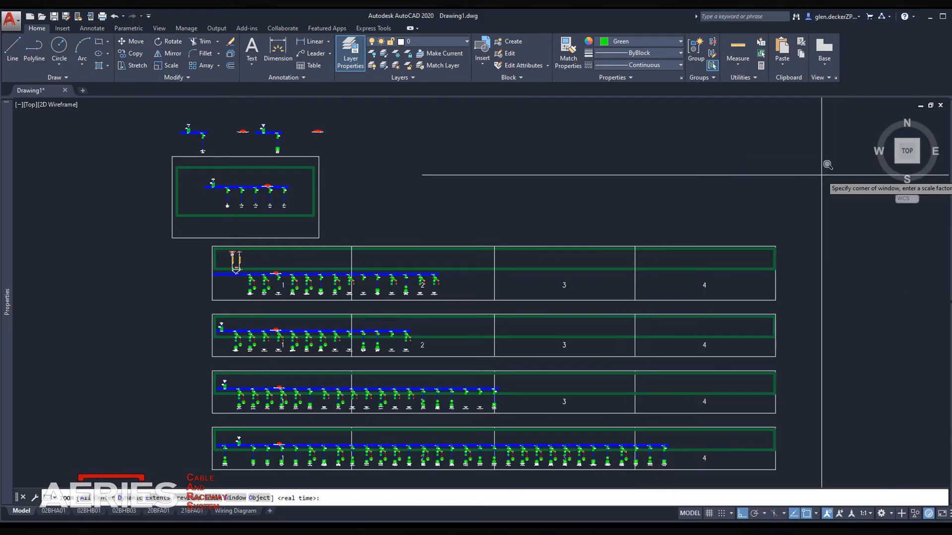
pyautogui.write('w')
pyautogui.press('Return')
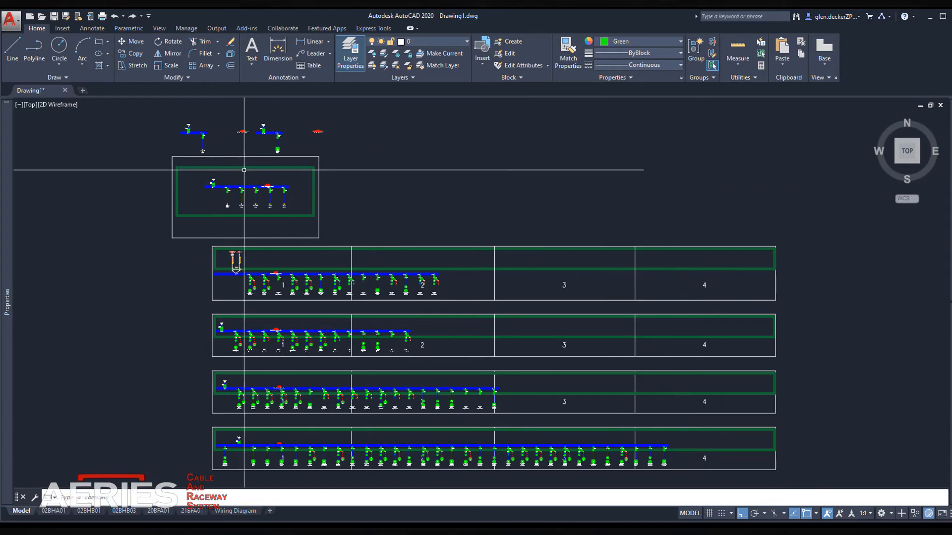
pyautogui.click(196, 173)
pyautogui.click(294, 210)
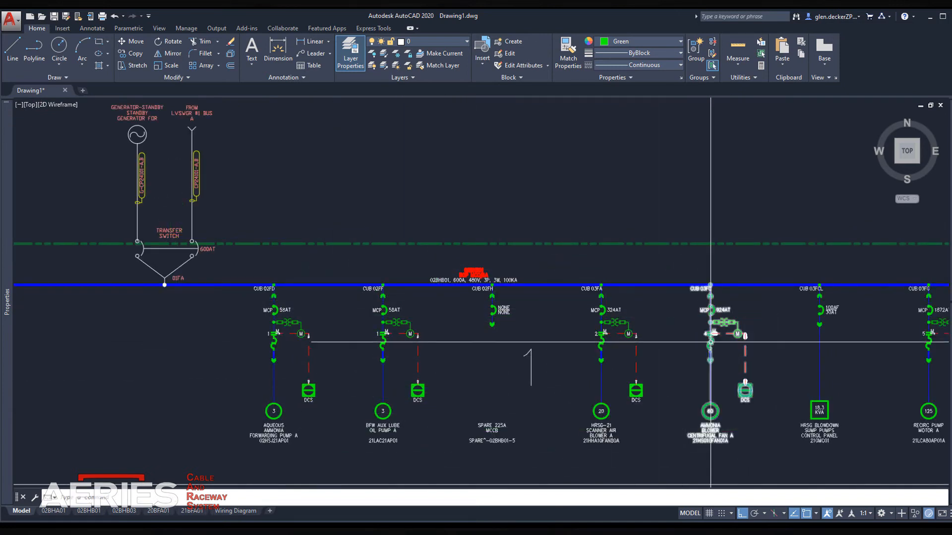
pyautogui.moveTo(711, 342); pyautogui.dragTo(451, 350)
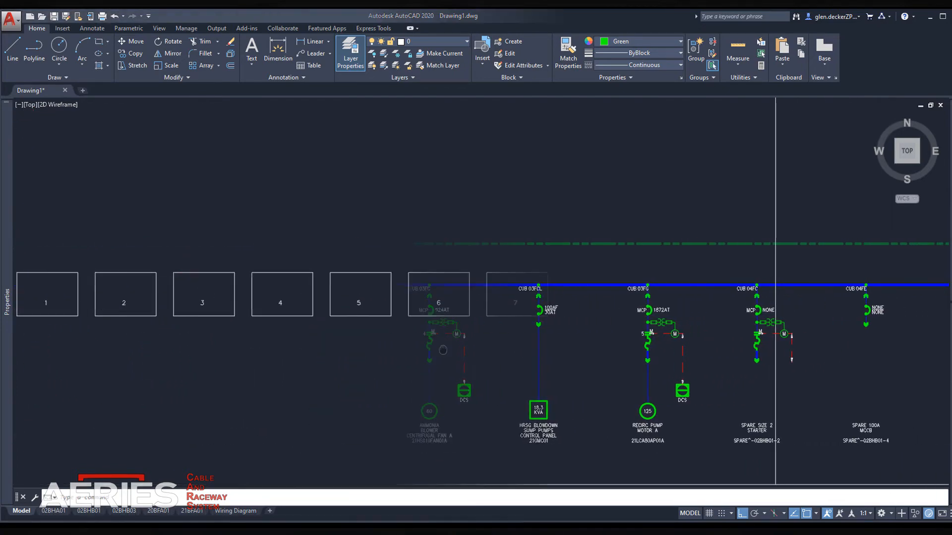
# Step: Draw the wiring schematics for bus 20BFA01 in the numbered frames of the AutoCAD drawing
pyautogui.click(685, 184)
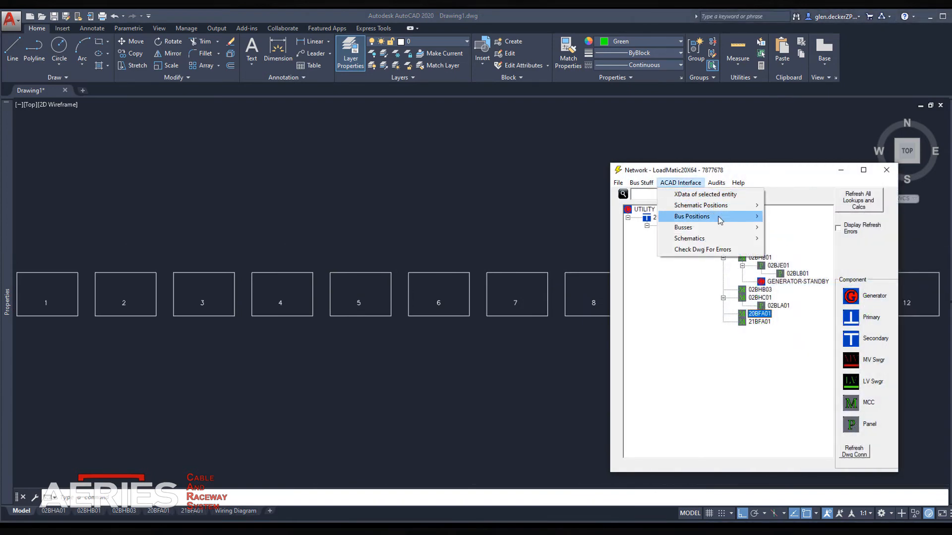
pyautogui.moveTo(694, 237)
pyautogui.click(813, 240)
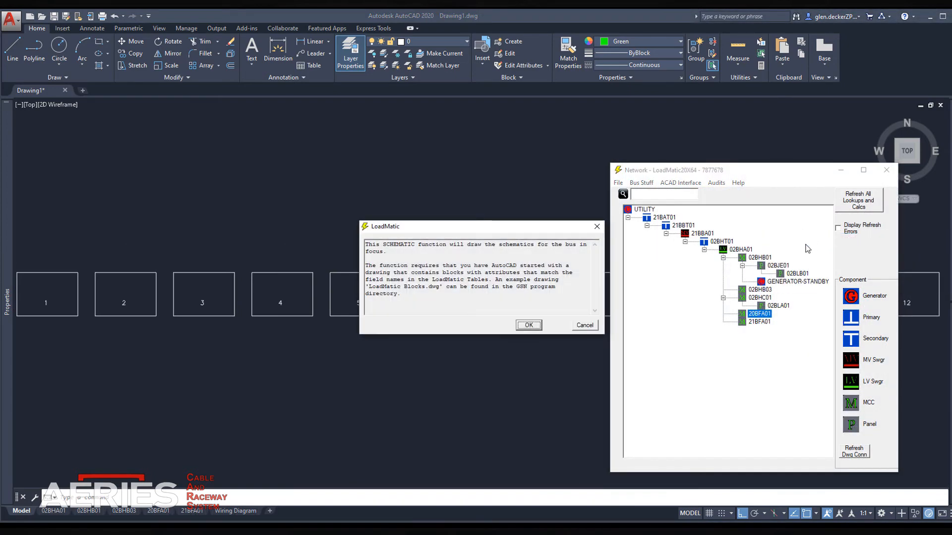
pyautogui.press('Return')
pyautogui.press('Return')
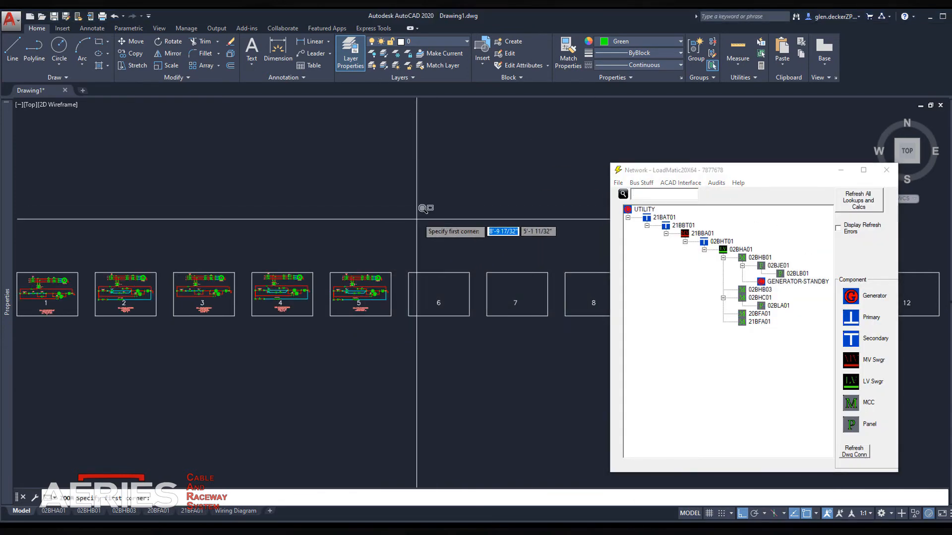
# Step: Examine the CIRCULATING PUMP A schematic in frame 2 up close
pyautogui.click(395, 316)
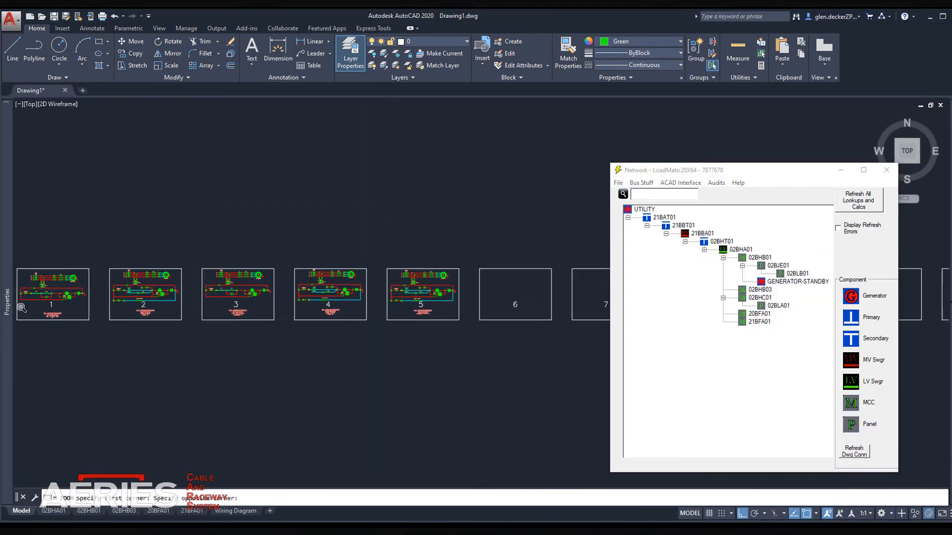
pyautogui.scroll(3, 23, 297)
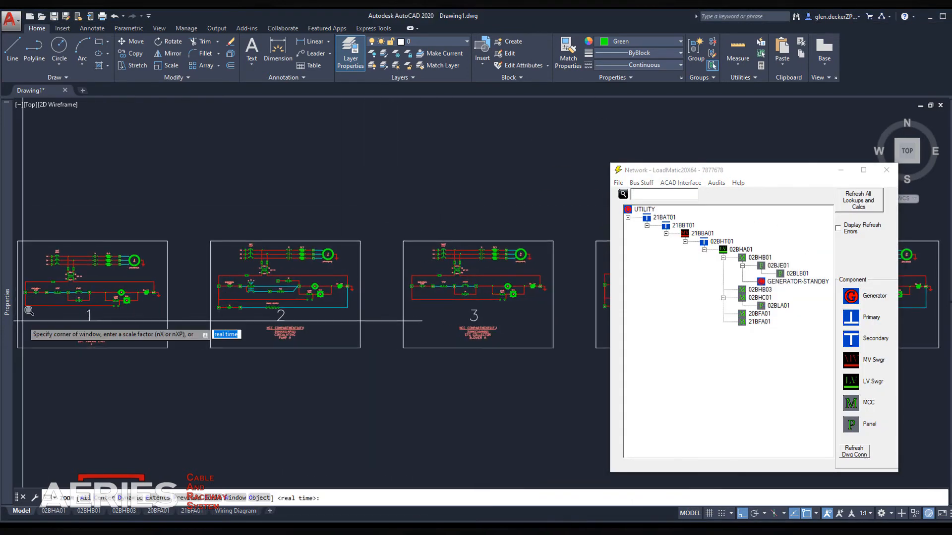
pyautogui.click(367, 352)
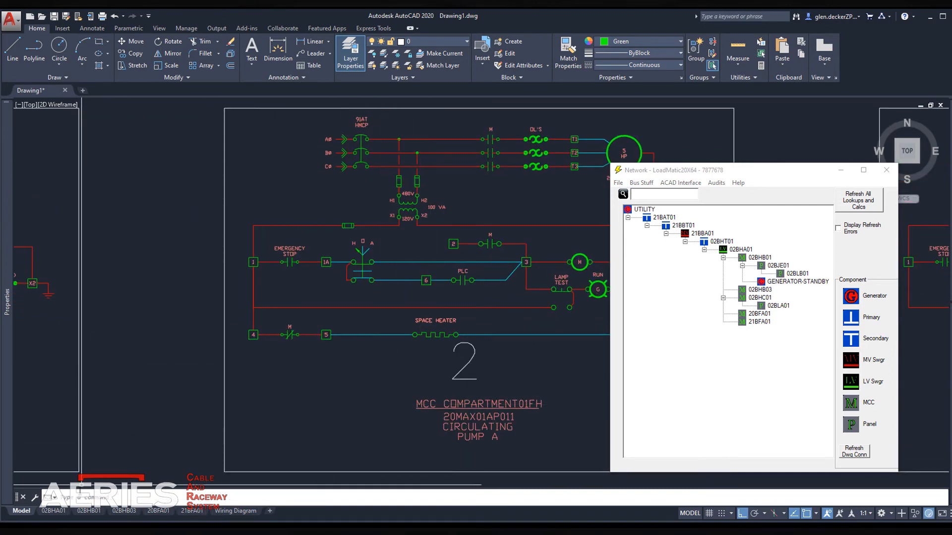
# Step: Review the 02BHB01, 02BHB03 and Wiring Diagram layouts, and minimize AutoCAD and LoadMatic
pyautogui.click(62, 515)
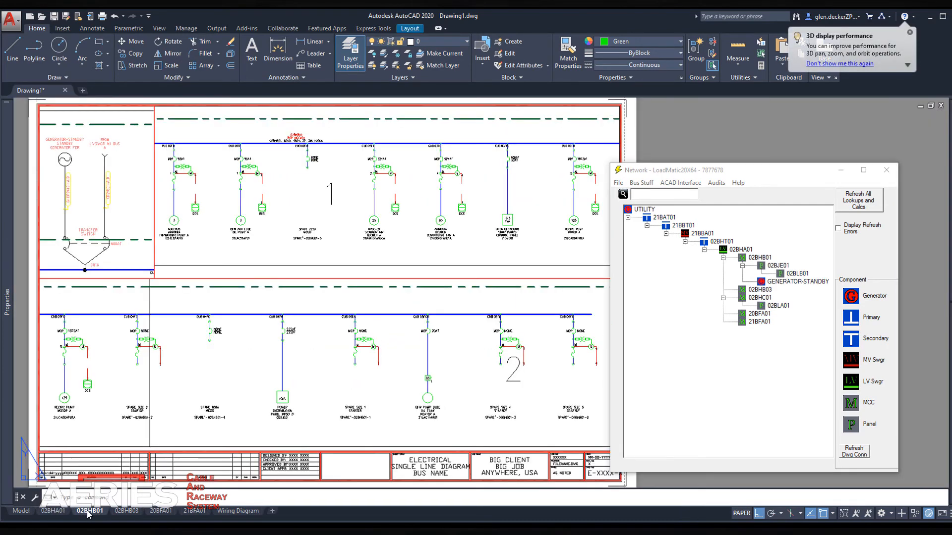
pyautogui.click(127, 515)
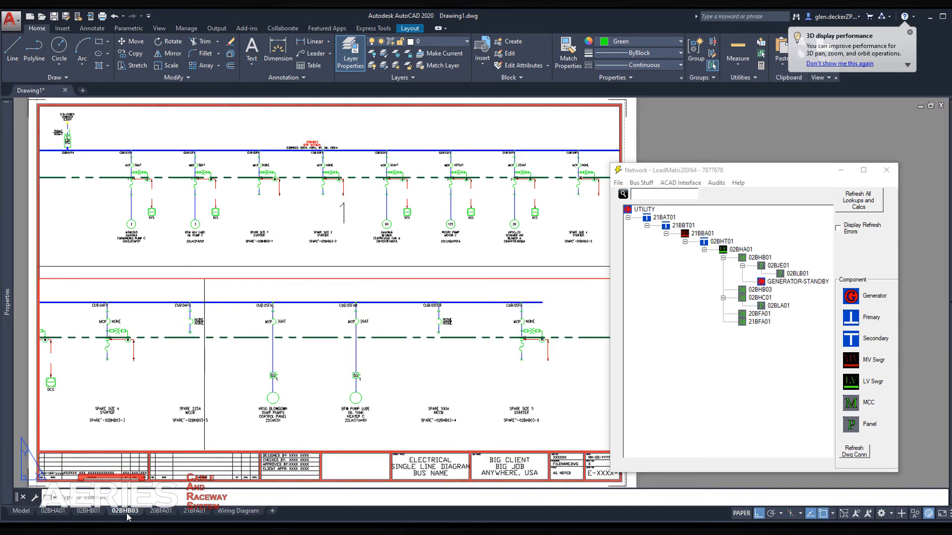
pyautogui.click(232, 516)
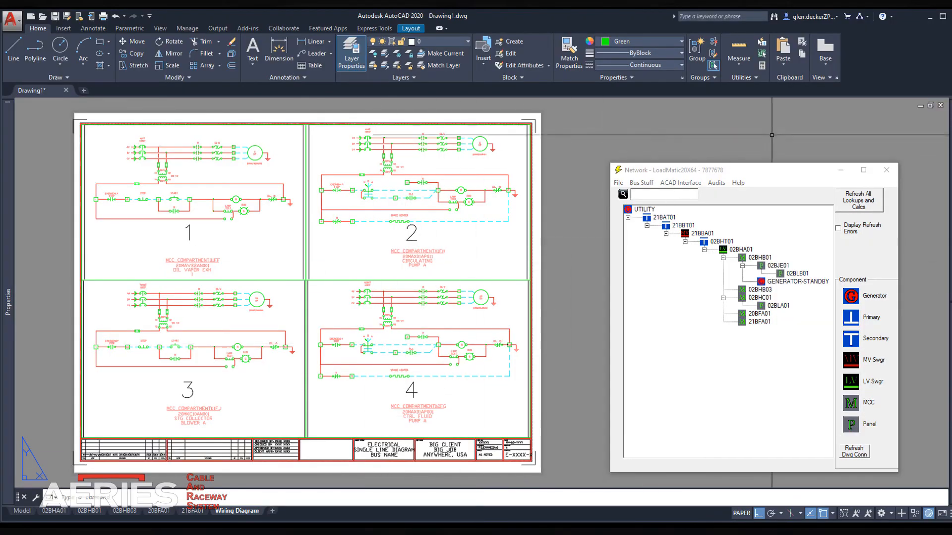
pyautogui.click(931, 18)
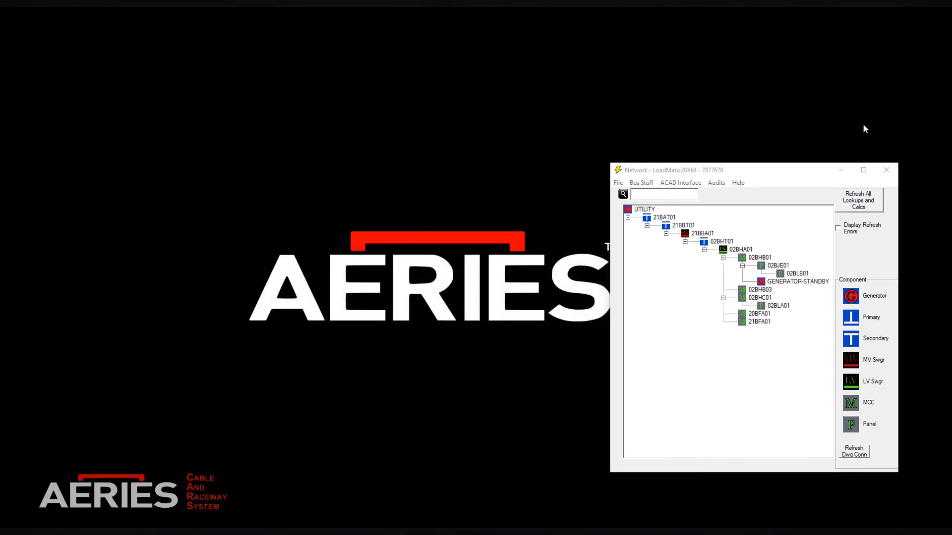
pyautogui.click(839, 172)
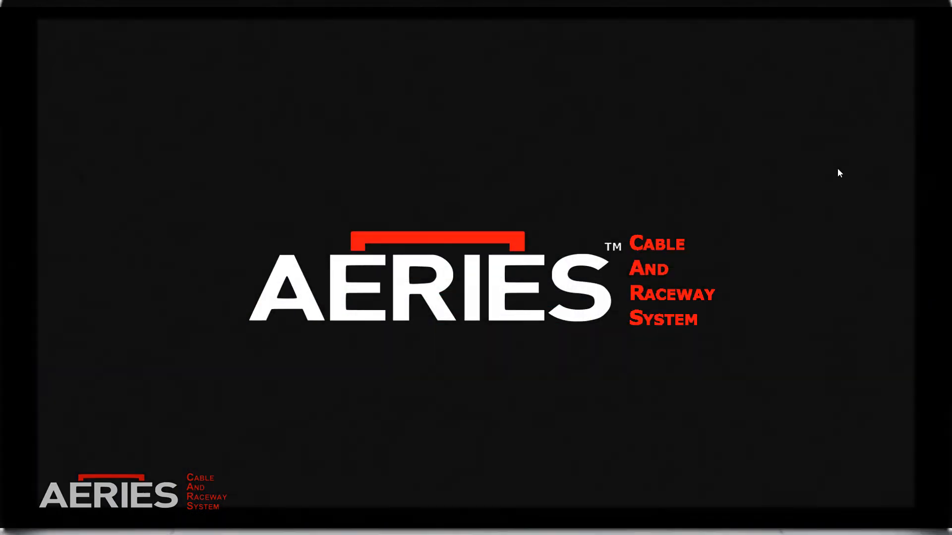